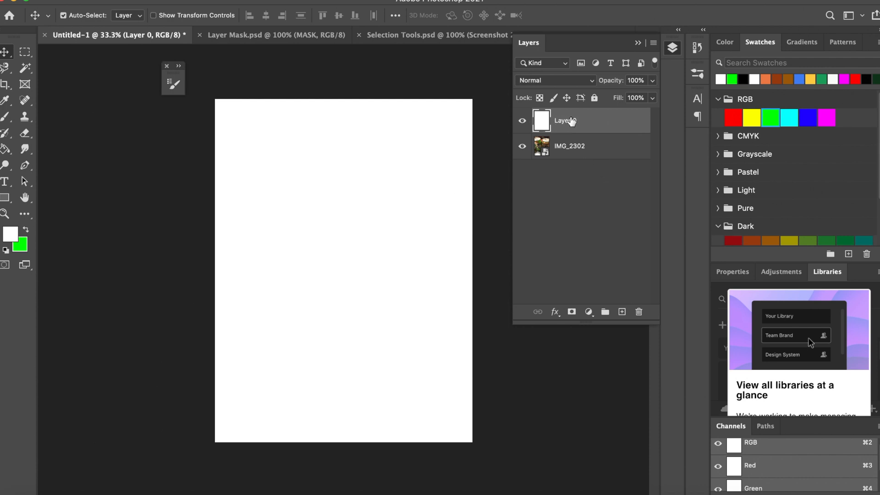
Step: Move the white Layer 0 beneath the IMG_2302 photo layer and return it above the photo
drag(549, 131, 590, 176)
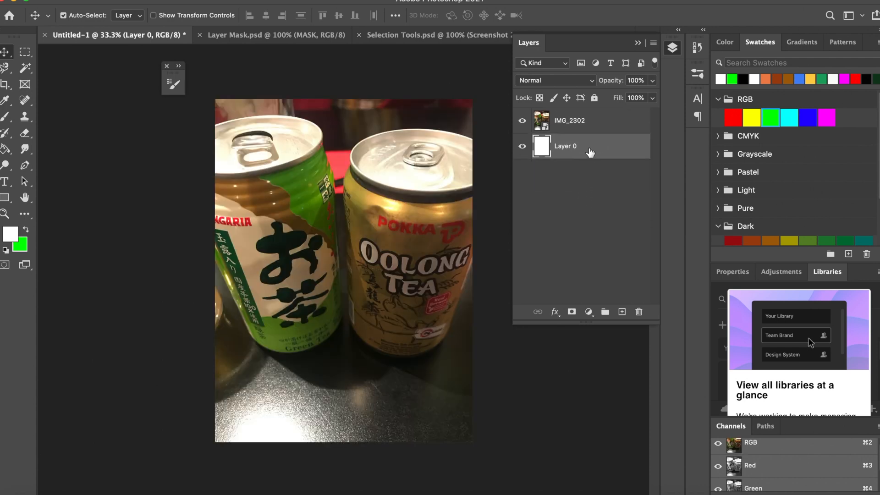
click(599, 124)
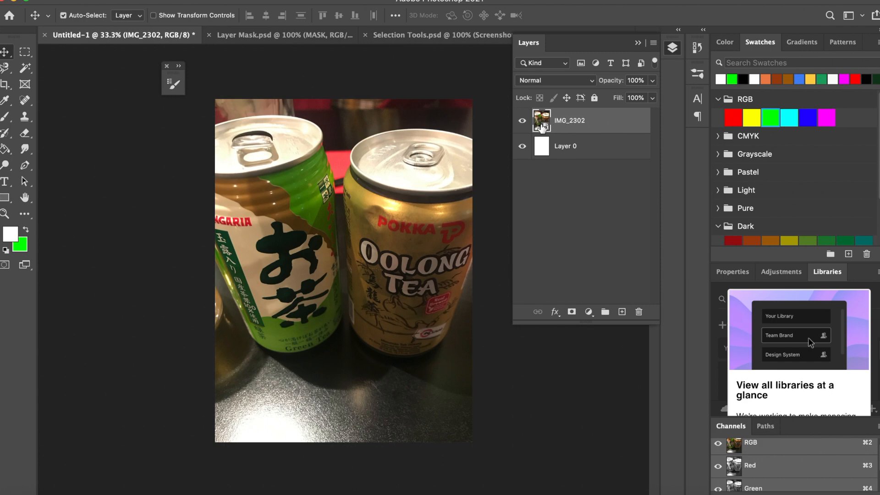
click(585, 155)
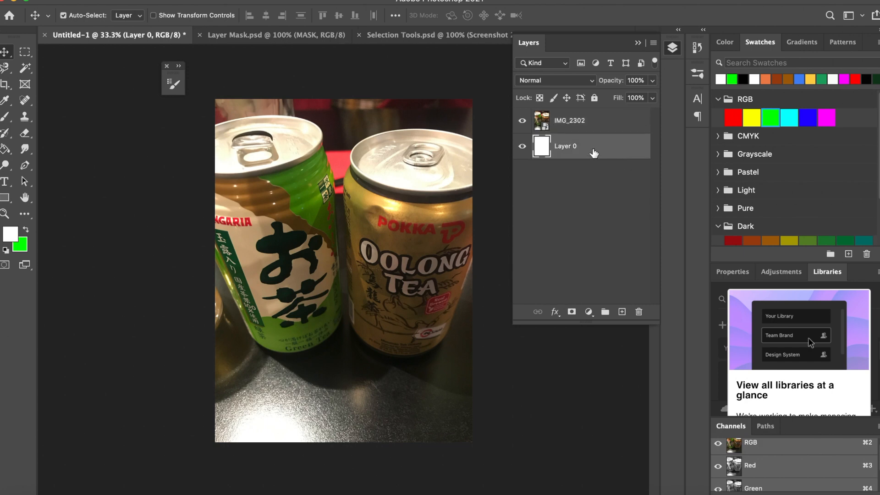
drag(601, 147, 600, 120)
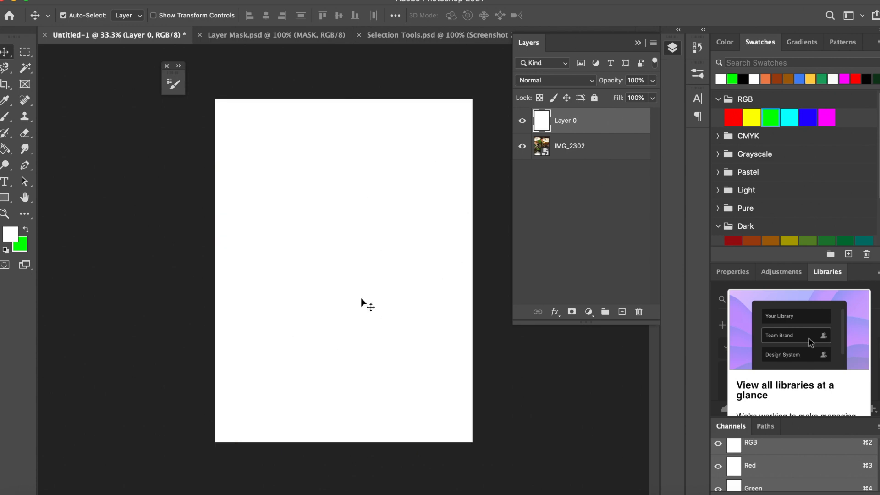
Step: Add a layer mask to Layer 0 and make the mask the active target for the Brush tool
click(571, 313)
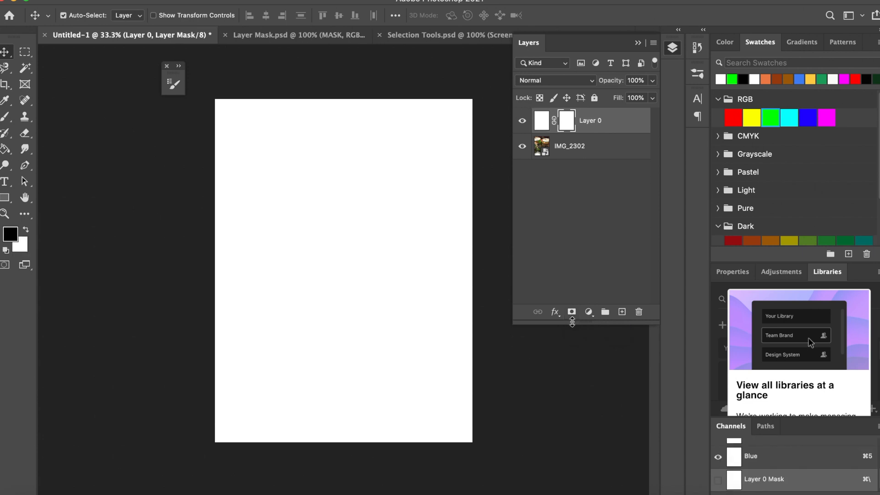
click(542, 124)
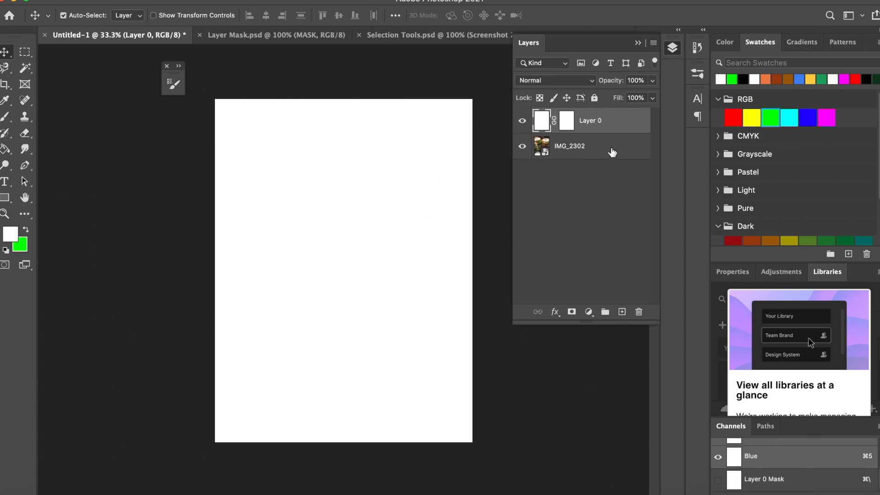
click(567, 120)
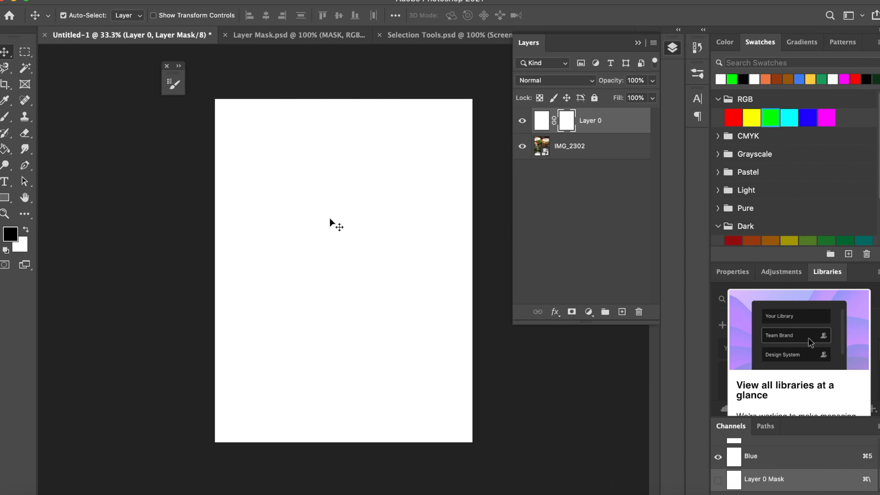
key(b)
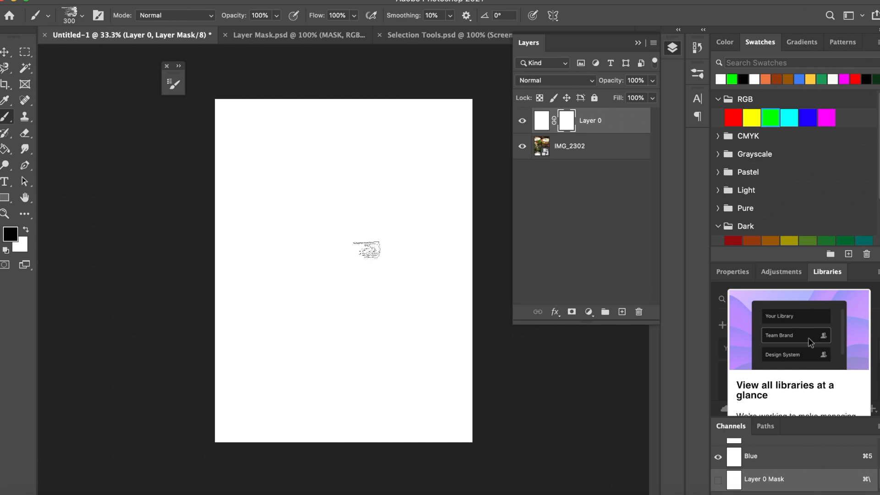
Step: Examine the brush settings and the brush preset picker with its additional options
click(175, 85)
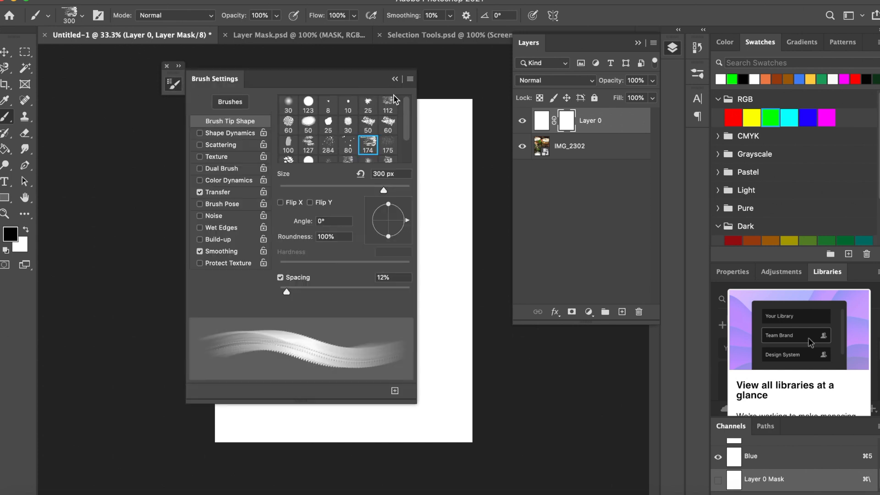
click(395, 80)
click(82, 15)
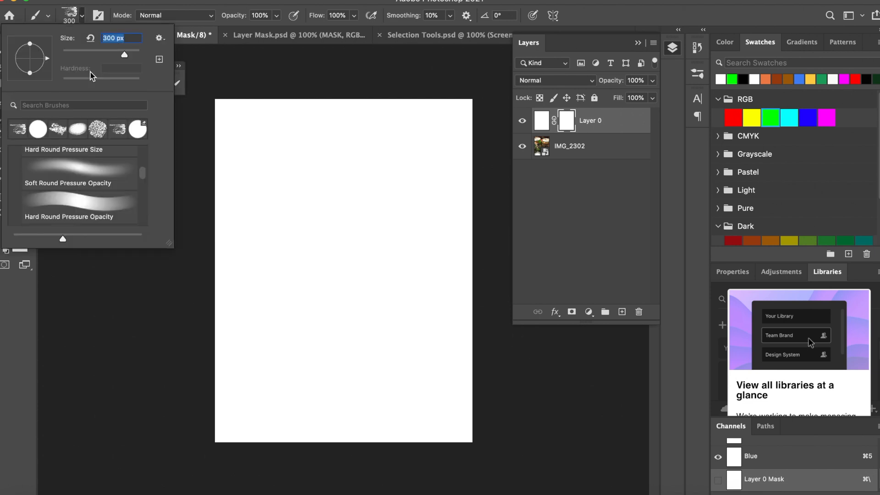
click(160, 38)
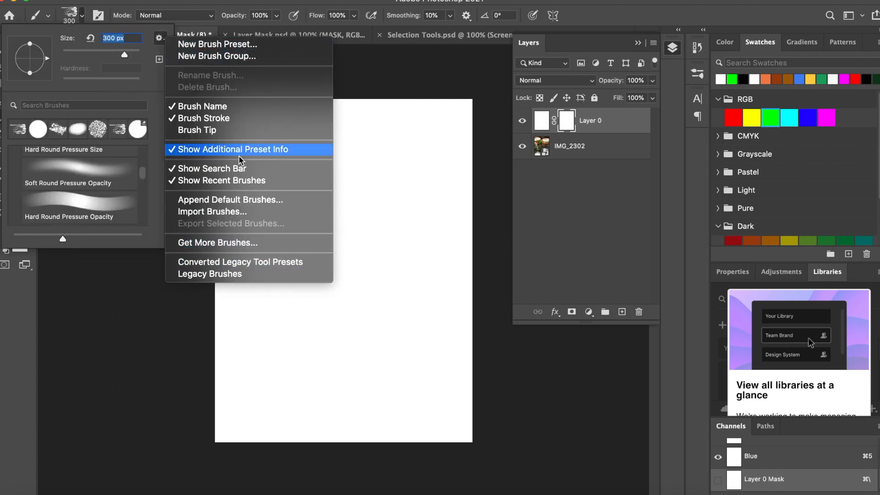
click(160, 41)
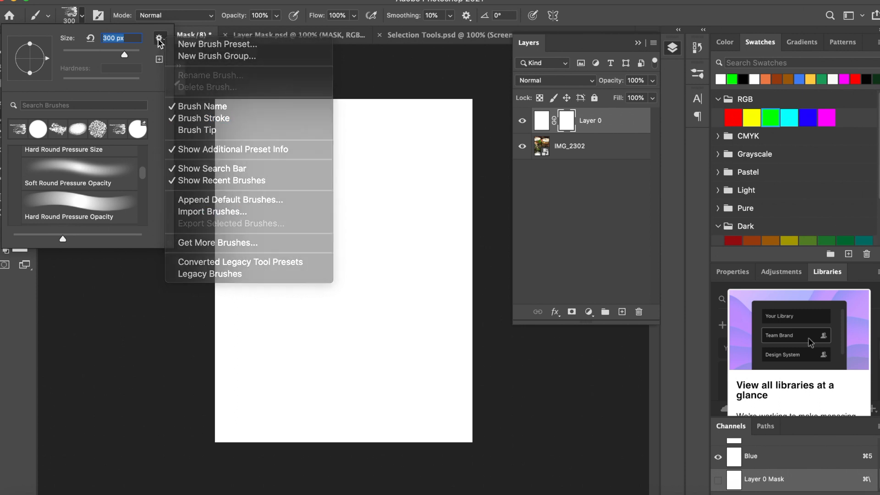
click(83, 17)
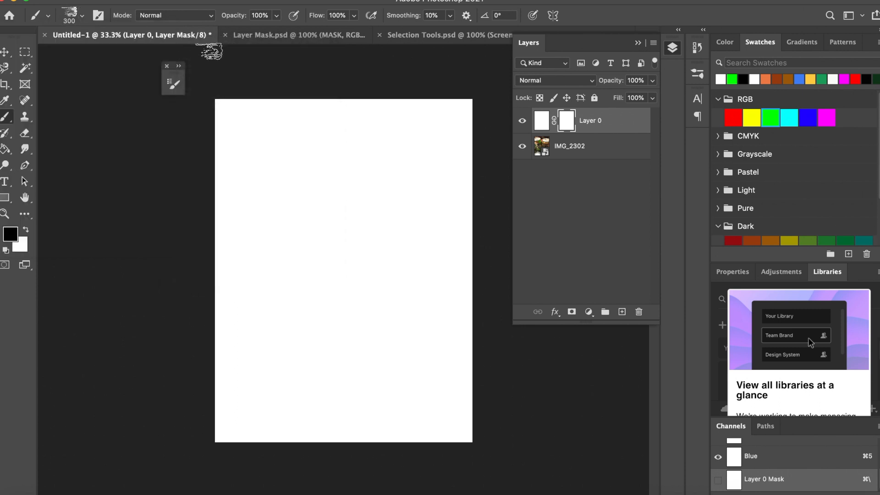
click(82, 16)
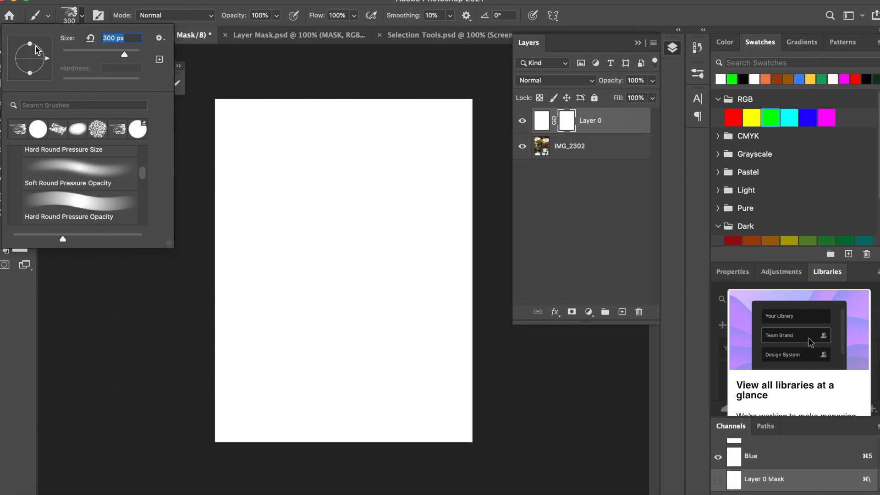
click(83, 17)
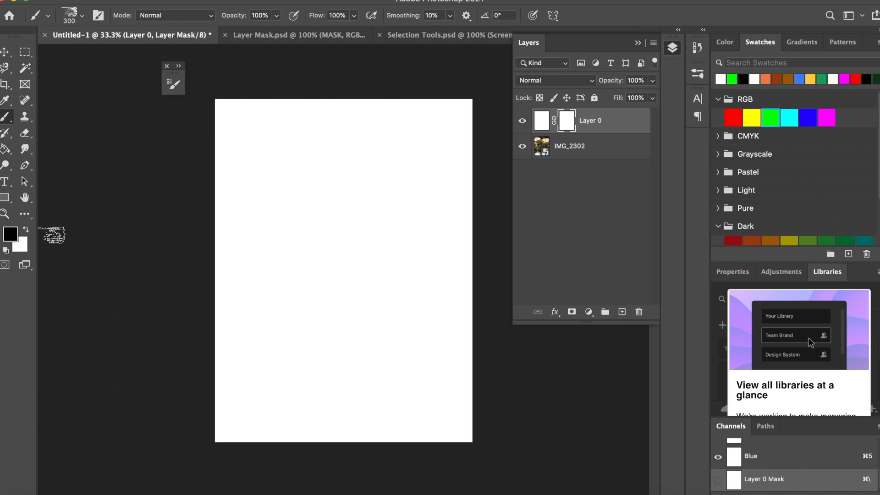
Step: Stamp one black test dab on the Layer 0 mask and undo it
click(329, 201)
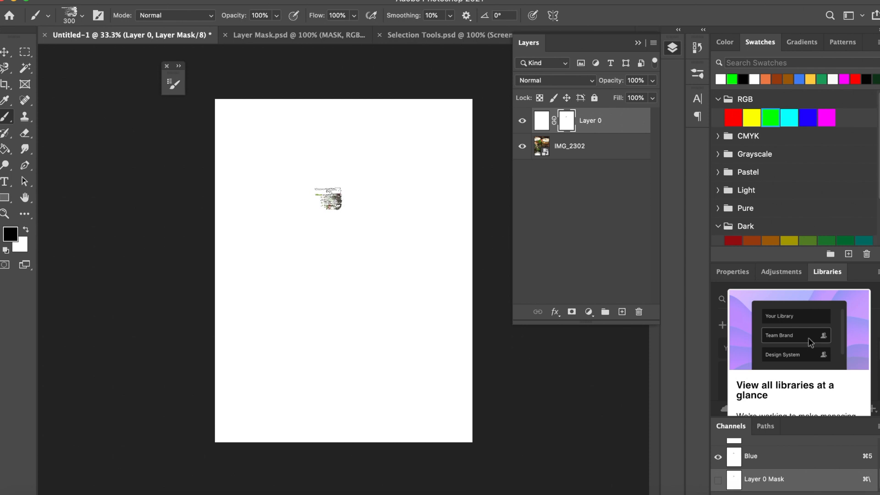
key(super+z)
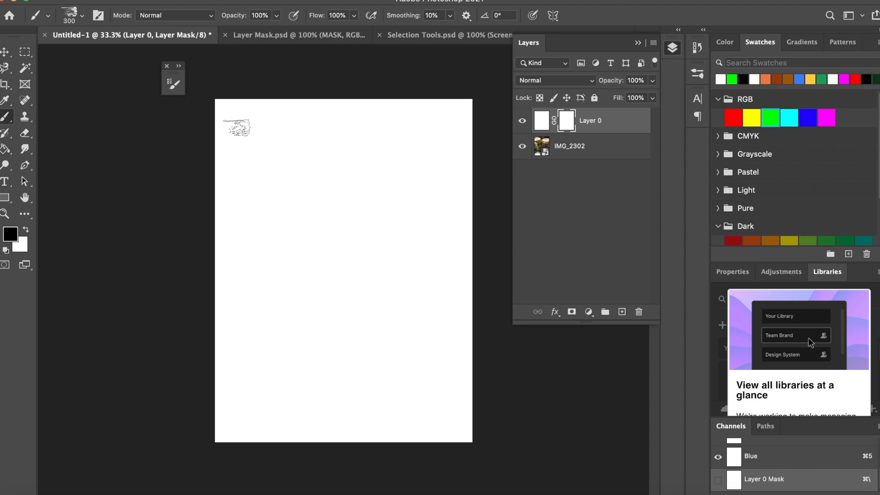
Step: Try out different brush sizes, going through 700 px, 5000 px, 194 px and 396 px
key(bracketright)
key(bracketright)
key(bracketright)
key(bracketright)
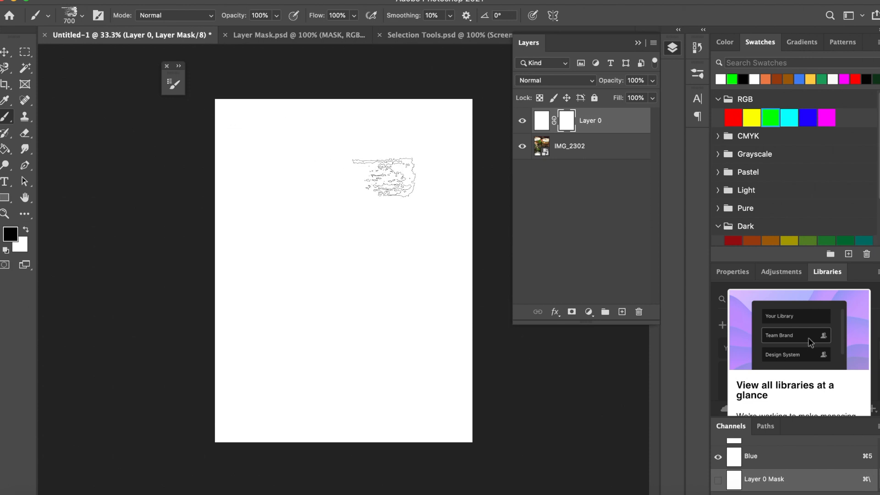
click(99, 15)
click(99, 15)
click(82, 16)
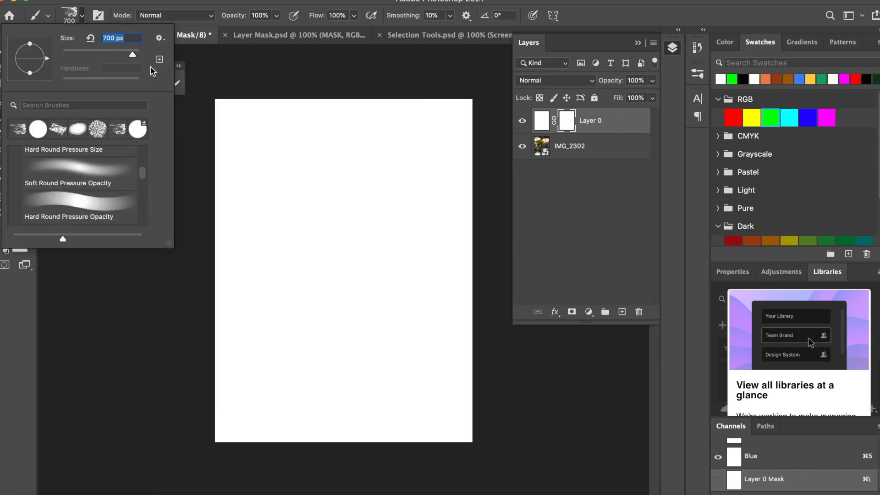
mouse_move(132, 55)
mouse_down()
mouse_move(72, 56)
mouse_move(143, 59)
mouse_up()
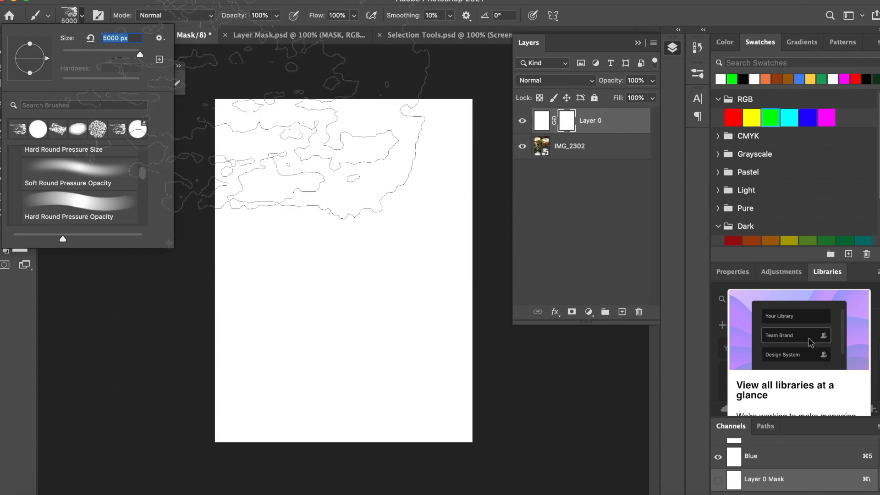
drag(140, 55, 121, 60)
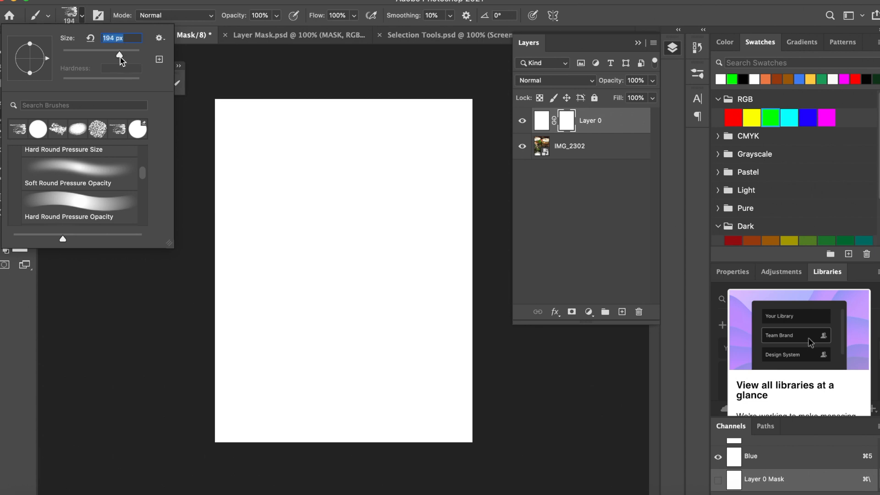
drag(124, 58, 130, 59)
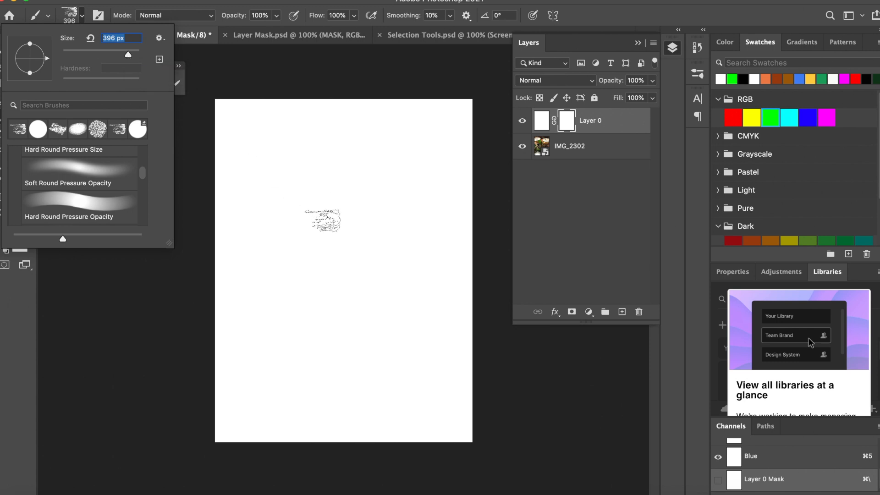
click(82, 16)
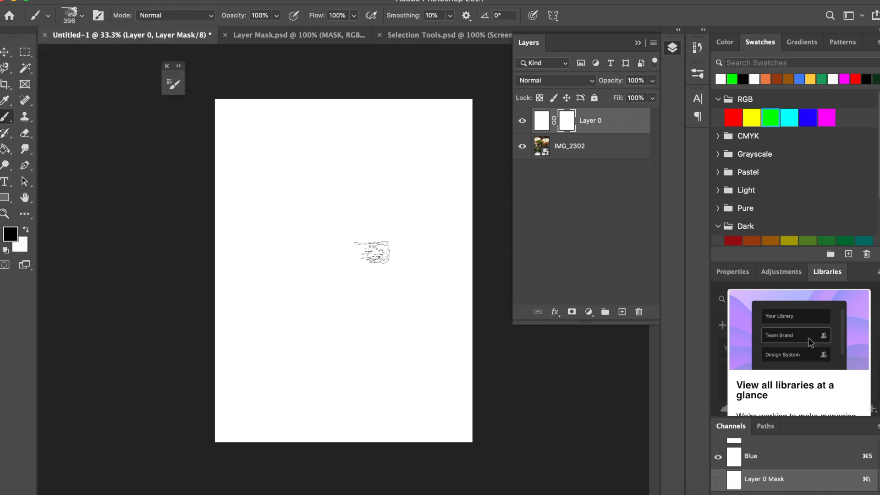
Step: Enlarge the brush to 900 px and paint black near the middle of the Layer 0 mask to reveal the photo
key(bracketright)
key(bracketright)
key(bracketright)
key(bracketright)
key(bracketright)
key(bracketright)
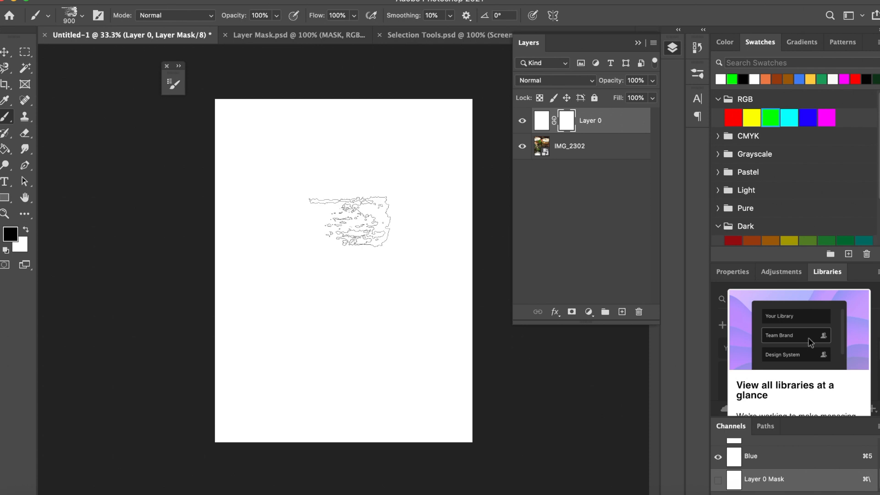
mouse_move(349, 222)
mouse_down()
mouse_move(358, 238)
mouse_move(331, 248)
mouse_up()
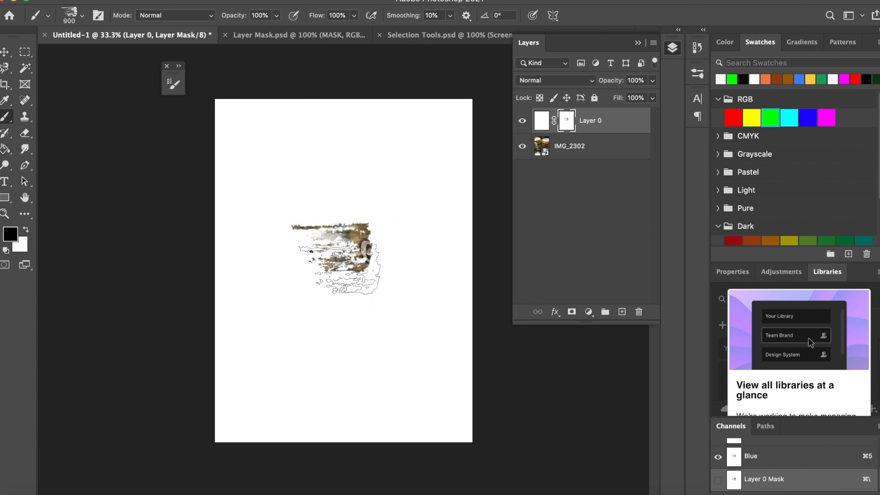
click(334, 248)
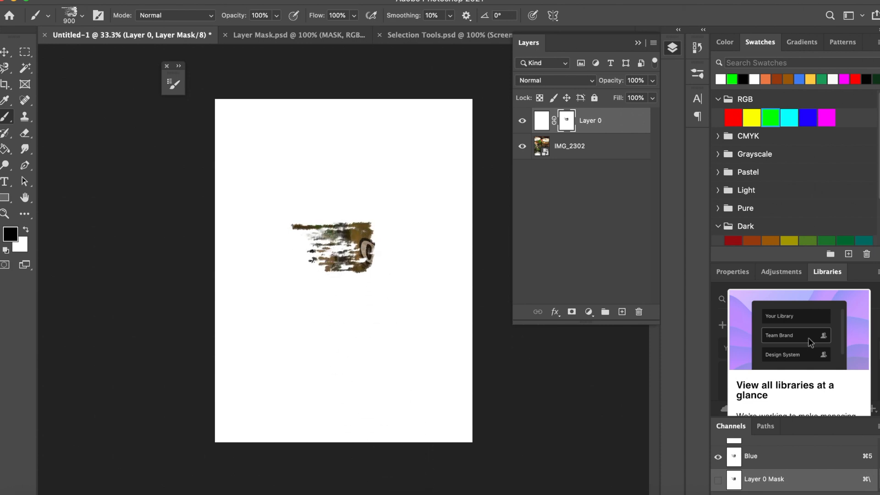
Step: With a 600 px brush, stamp four black dabs around the central patch and paint a stroke across the top of the Layer 0 mask
key(bracketleft)
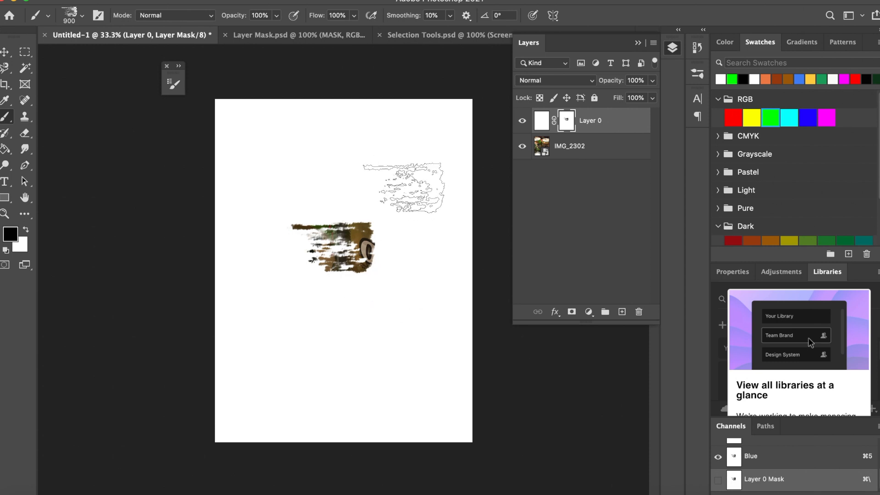
key(bracketleft)
key(bracketleft)
click(382, 206)
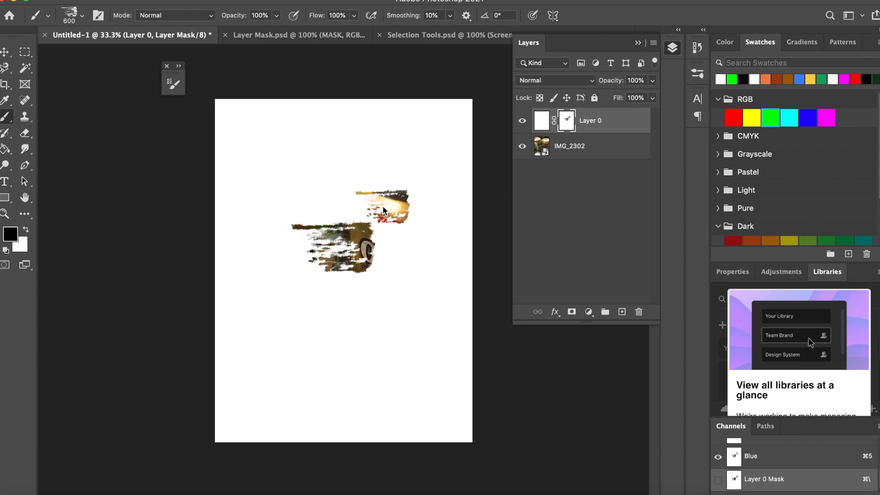
click(393, 292)
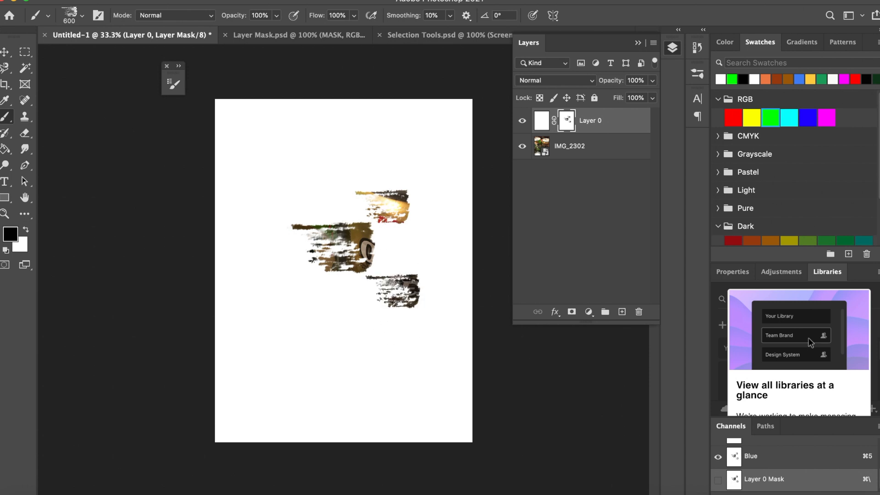
click(266, 207)
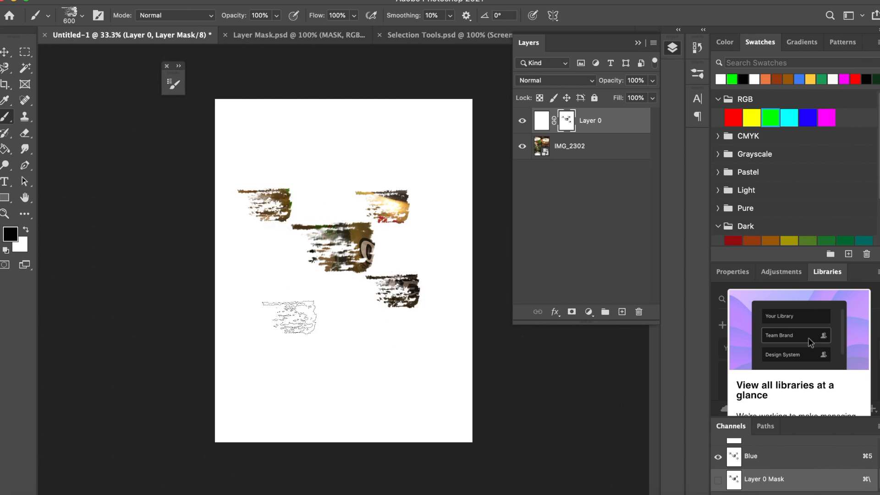
click(285, 292)
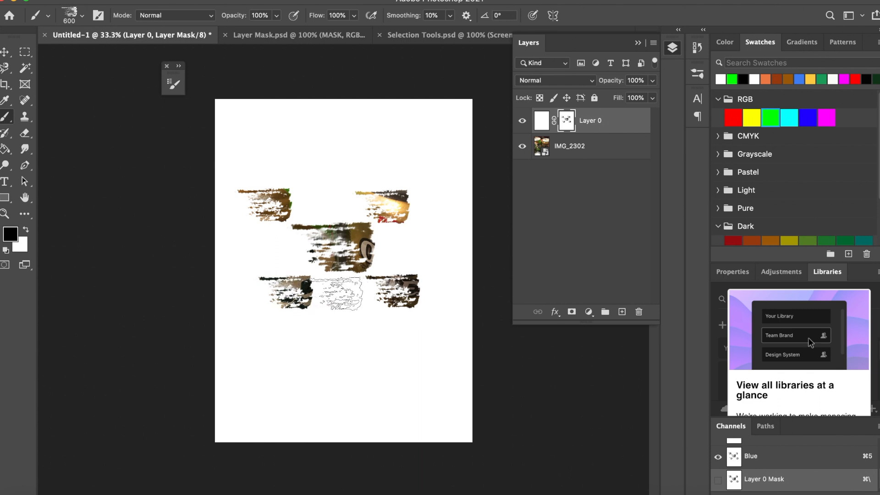
click(246, 122)
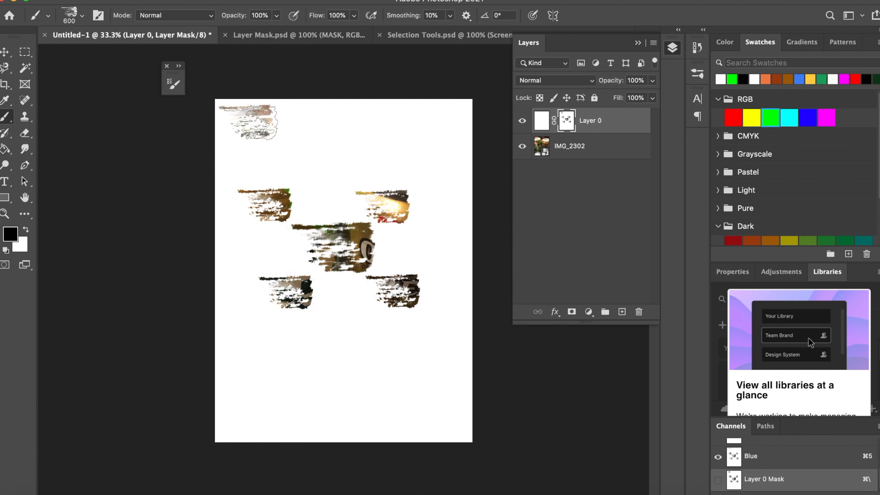
mouse_move(248, 122)
mouse_down()
mouse_move(409, 135)
mouse_move(439, 123)
mouse_up()
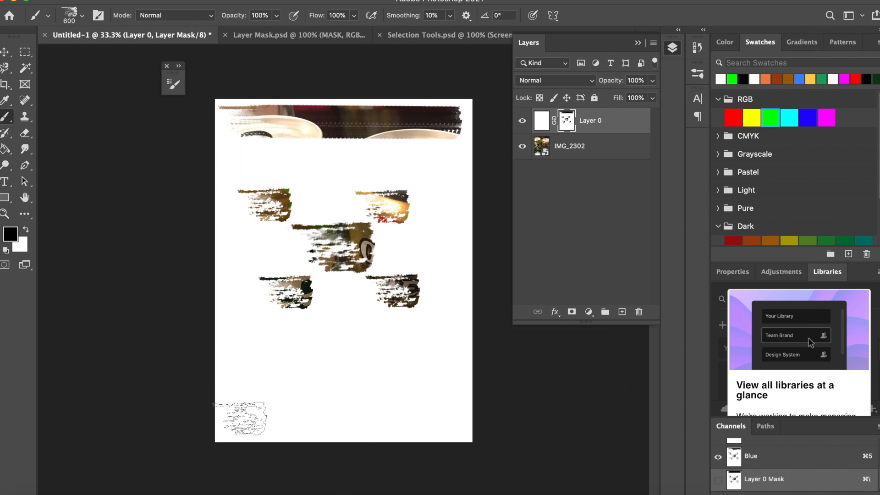
Step: Paint a black stroke across the bottom of the Layer 0 mask and undo that stroke
drag(245, 421, 442, 424)
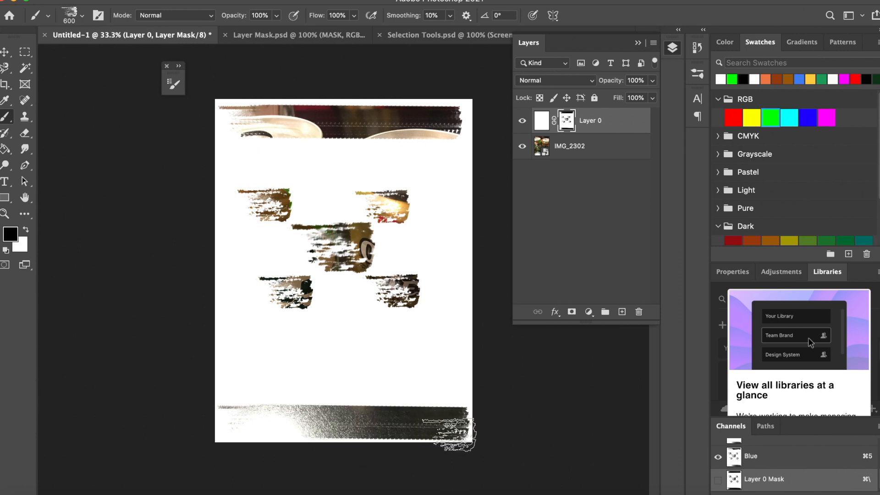
key(super+z)
key(super+z)
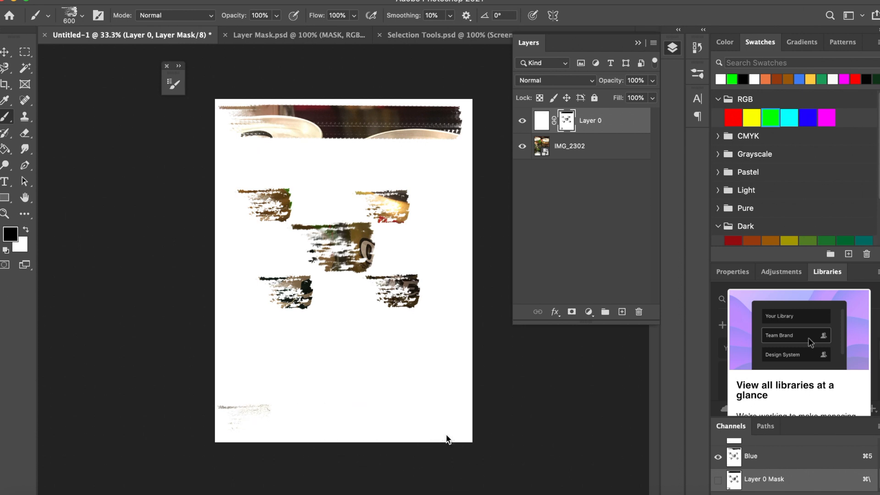
Step: Switch to a hard round brush and stamp a 600 px and a 300 px black dot near the lower left of the Layer 0 mask
click(83, 16)
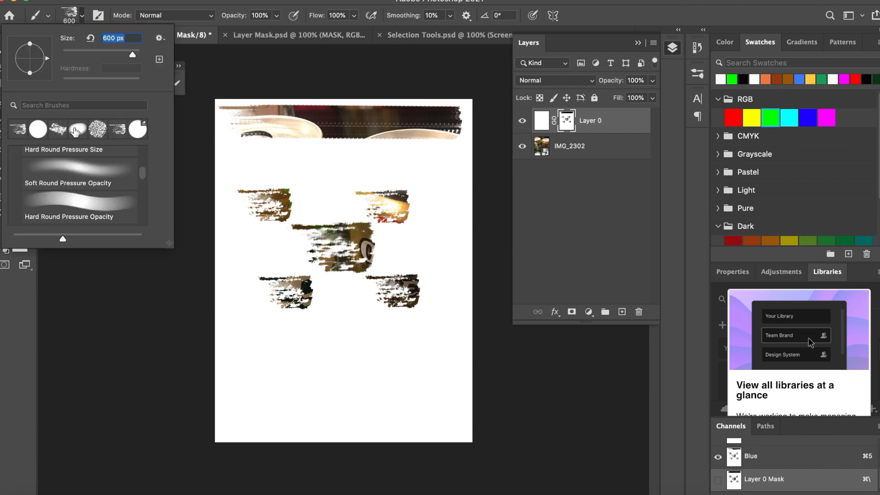
click(39, 132)
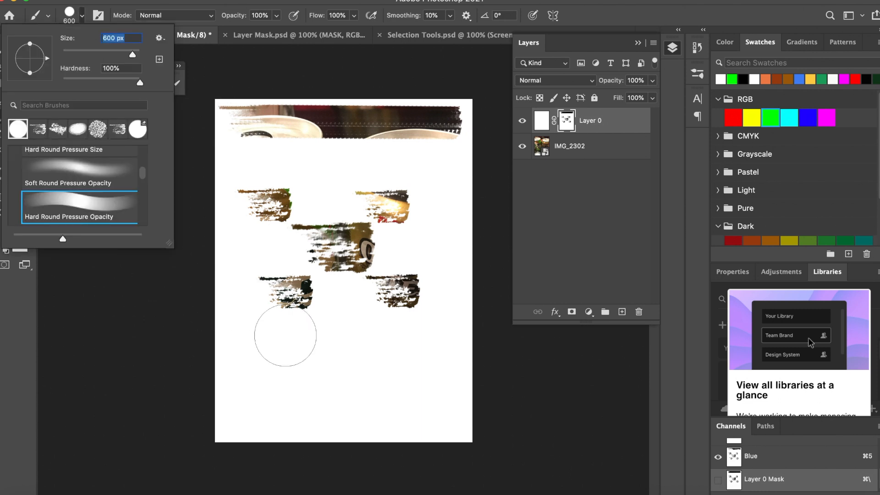
click(257, 350)
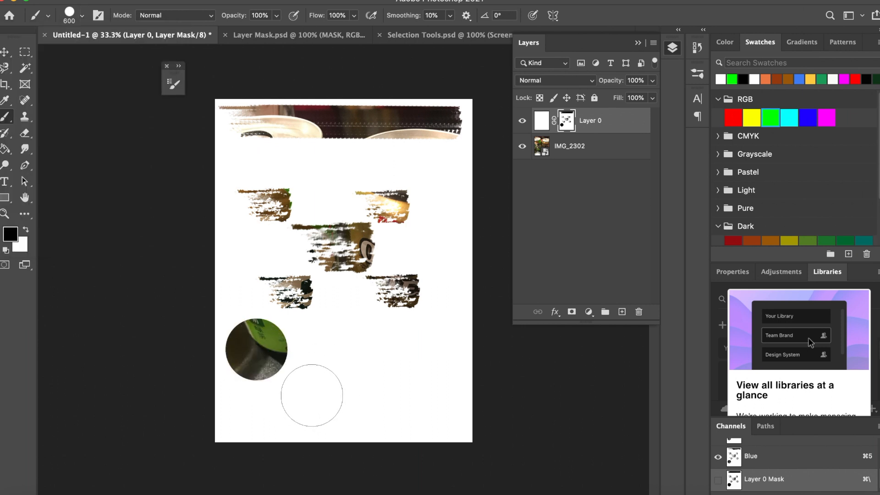
key(bracketleft)
key(bracketleft)
key(bracketleft)
click(297, 382)
Step: Continue the diagonal trail on the mask with progressively smaller black dots, from 200 px down to 60 px
key(bracketleft)
key(bracketleft)
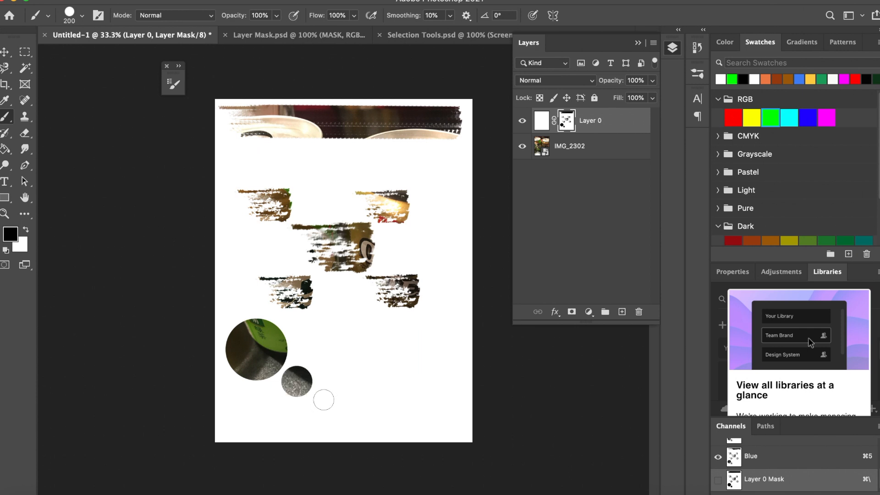
click(324, 399)
key(bracketleft)
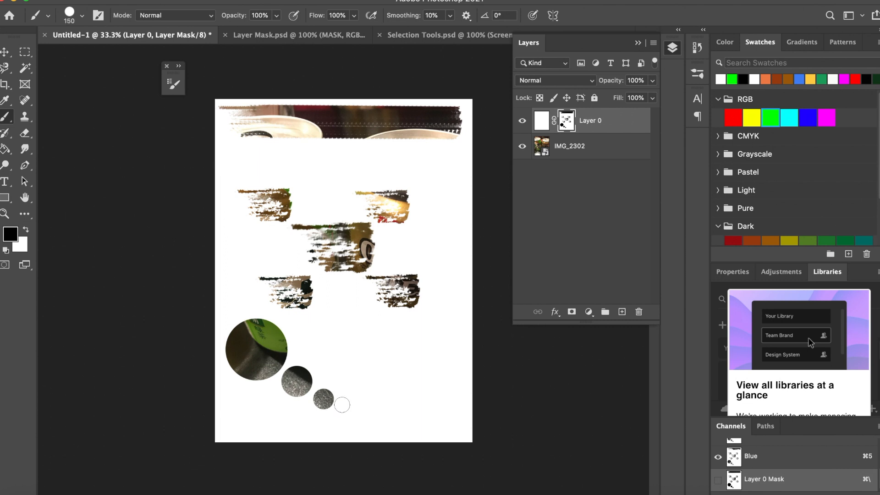
click(343, 411)
key(bracketleft)
key(bracketleft)
click(358, 418)
key(bracketleft)
key(bracketleft)
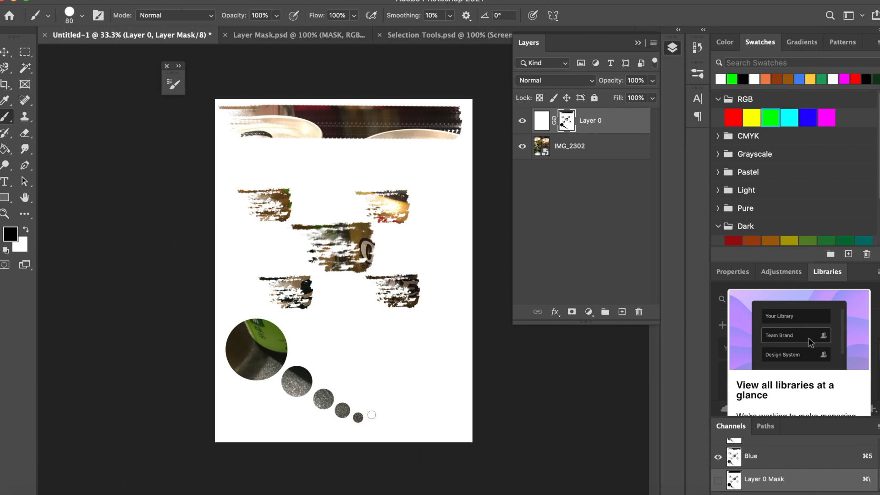
key(bracketleft)
key(bracketleft)
click(379, 427)
Step: Switch from the hard round brush to the speckled round brush among the recent presets
click(81, 16)
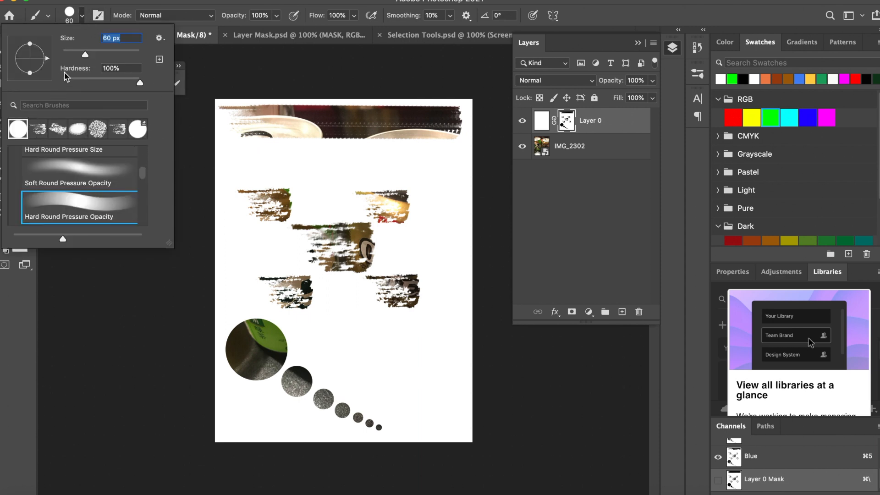
click(100, 135)
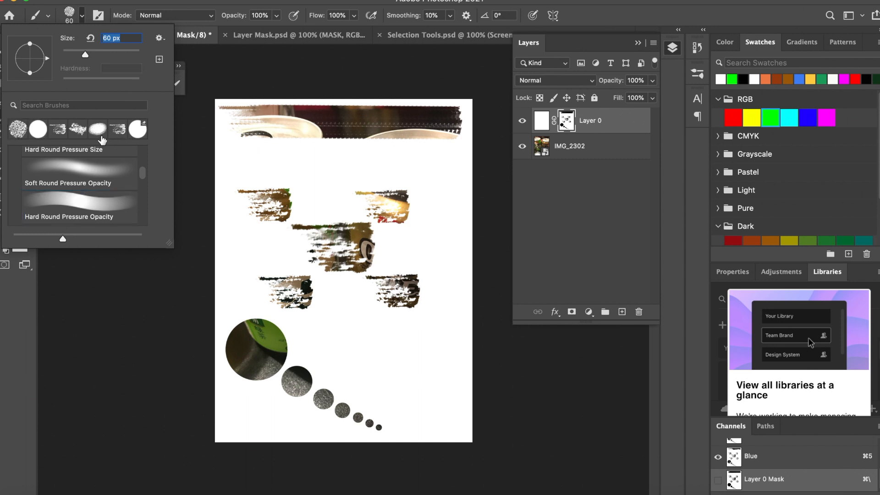
click(101, 134)
click(38, 133)
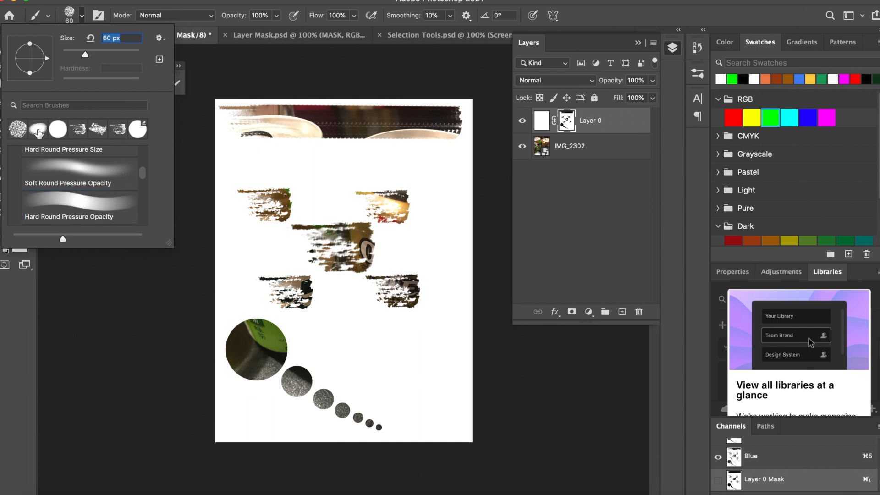
click(19, 129)
click(82, 16)
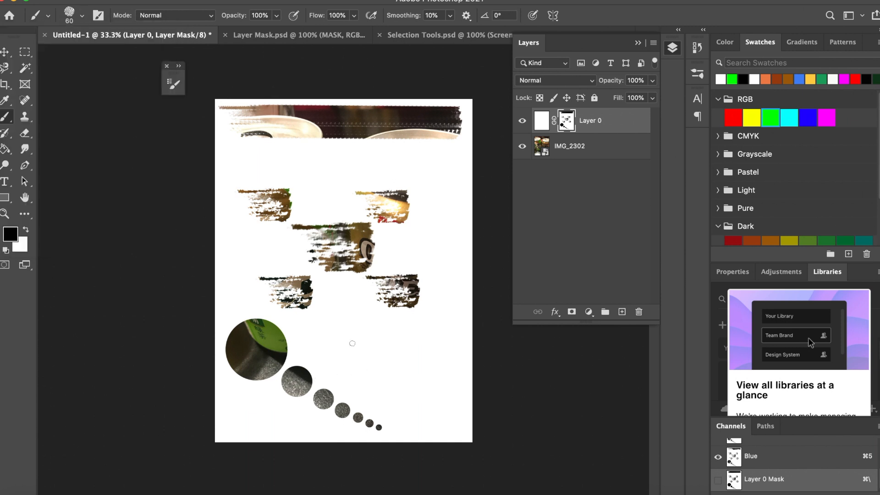
Step: Enlarge the speckled brush to 500 px and stamp it twice on one spot near the lower right of the Layer 0 mask
key(bracketright)
key(bracketright)
key(bracketright)
key(bracketright)
key(bracketright)
key(bracketright)
key(bracketright)
key(bracketright)
key(bracketright)
key(bracketright)
key(bracketright)
key(bracketright)
key(bracketright)
key(bracketright)
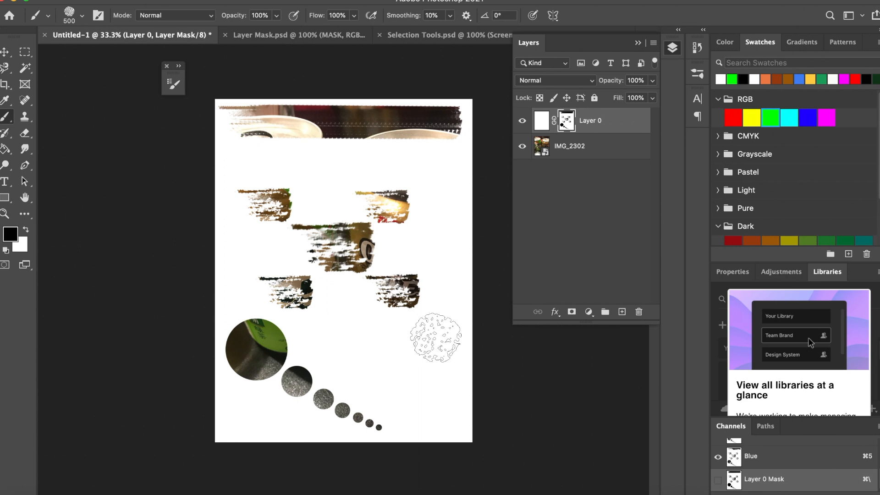
click(436, 338)
click(435, 338)
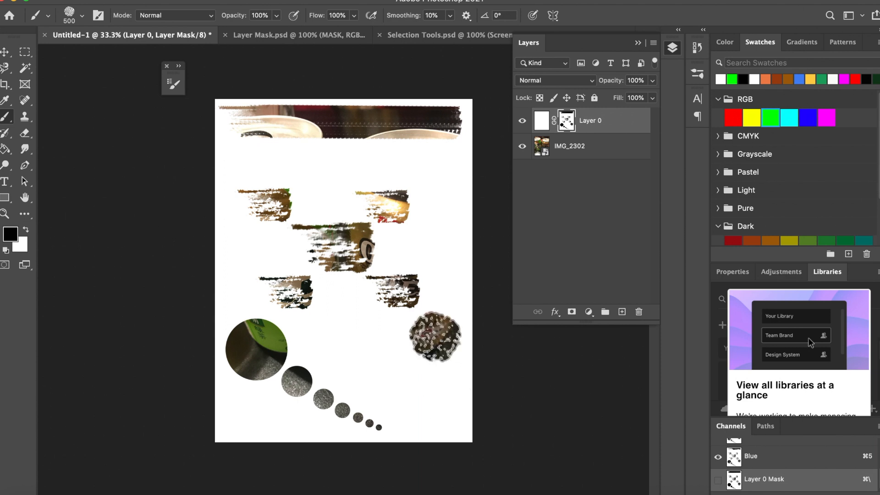
Step: Reduce the speckled brush to 300 px and stamp it twice just below and left of the large speckled dot
key(bracketleft)
key(bracketleft)
key(bracketleft)
key(bracketleft)
key(bracketleft)
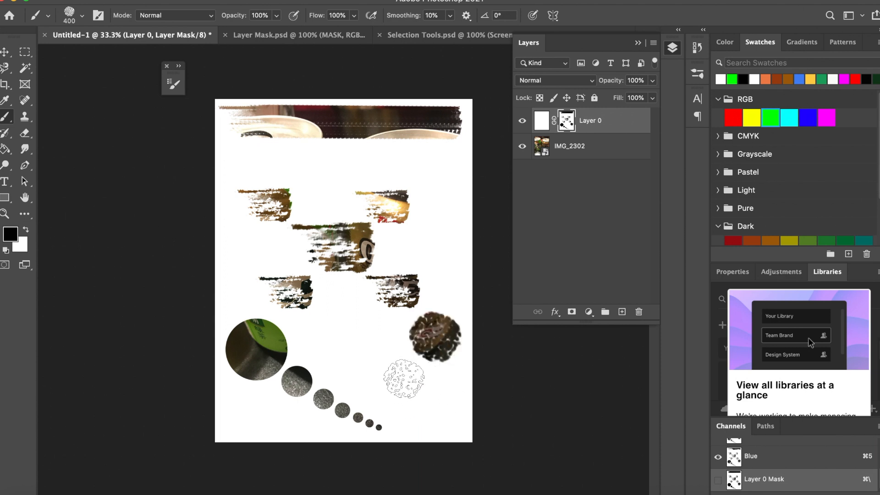
key(bracketright)
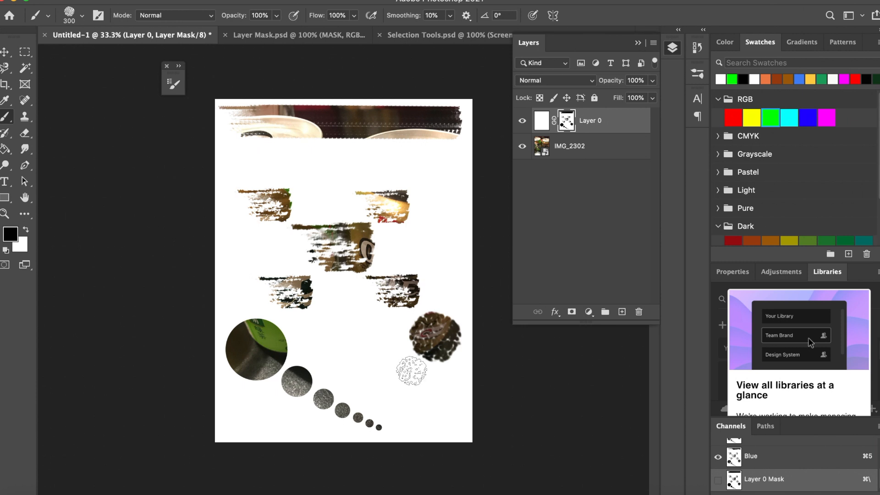
click(412, 371)
click(412, 371)
Step: Extend the speckled trail toward the lower-right corner with five progressively smaller black dabs, from 200 px down to 100 px
key(bracketleft)
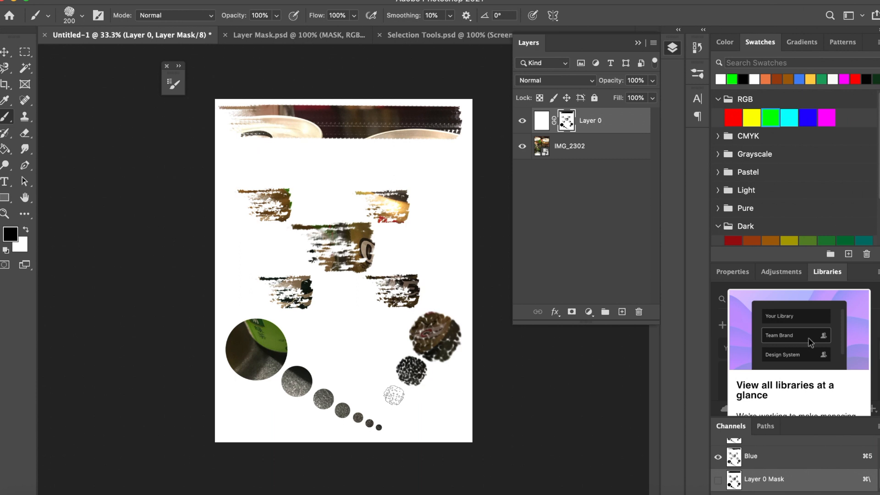
click(393, 395)
key(bracketleft)
key(bracketleft)
click(411, 409)
key(bracketleft)
click(427, 419)
key(bracketleft)
click(443, 428)
key(bracketleft)
click(457, 434)
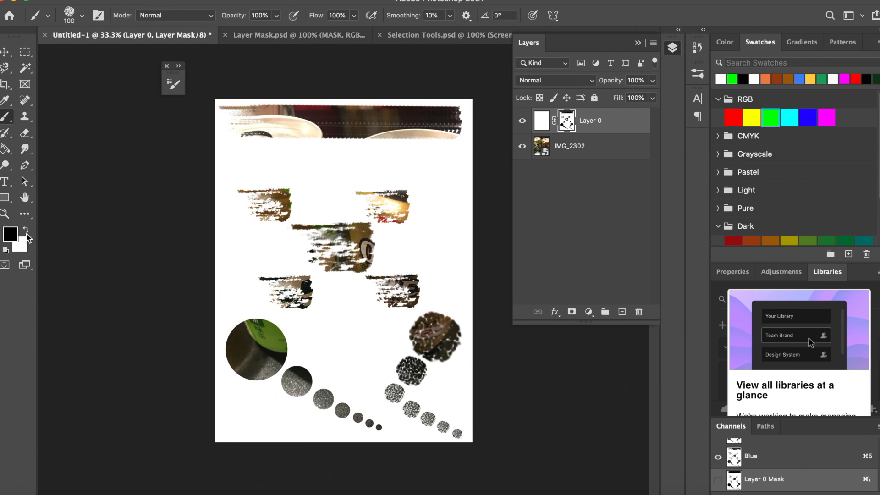
Step: Make white the foreground color and paint over the three smallest speckled dabs on the mask to hide the photo there
click(26, 231)
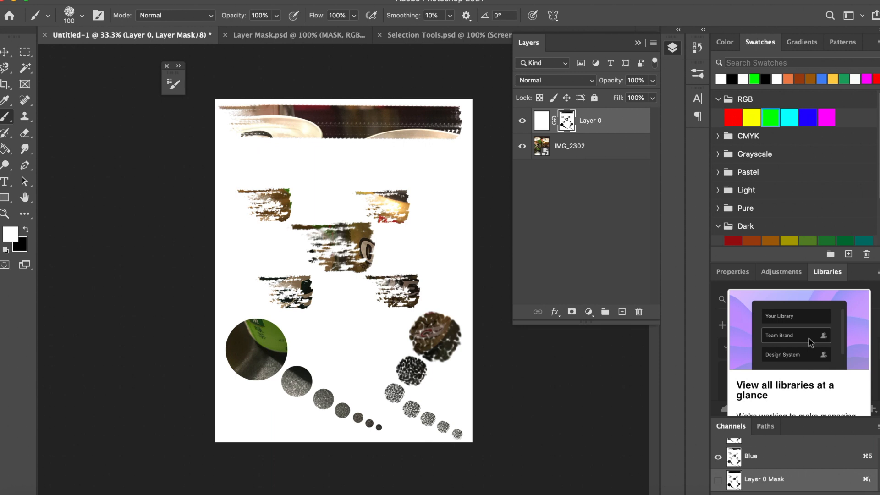
click(458, 434)
mouse_move(442, 423)
mouse_down()
mouse_move(424, 414)
mouse_move(425, 423)
mouse_up()
Step: Restore black as the foreground color and stamp three replacement dabs at 100, 90 and 80 px toward the lower-right corner
click(26, 229)
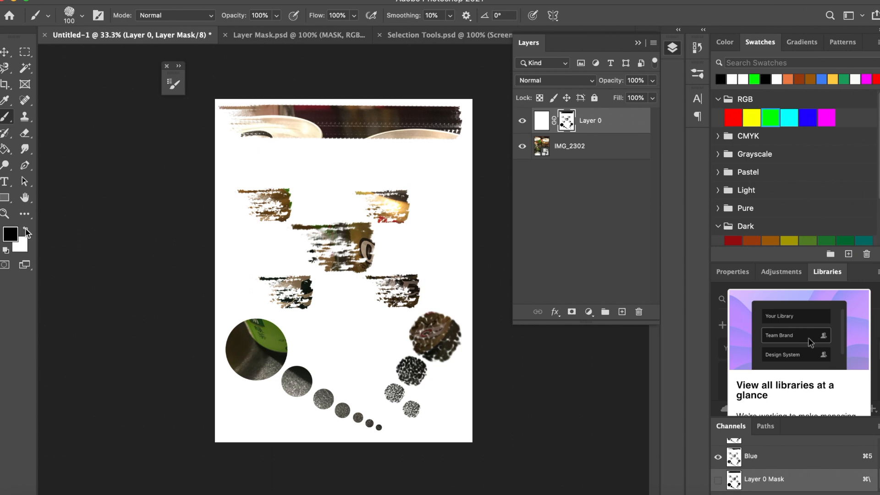
click(426, 421)
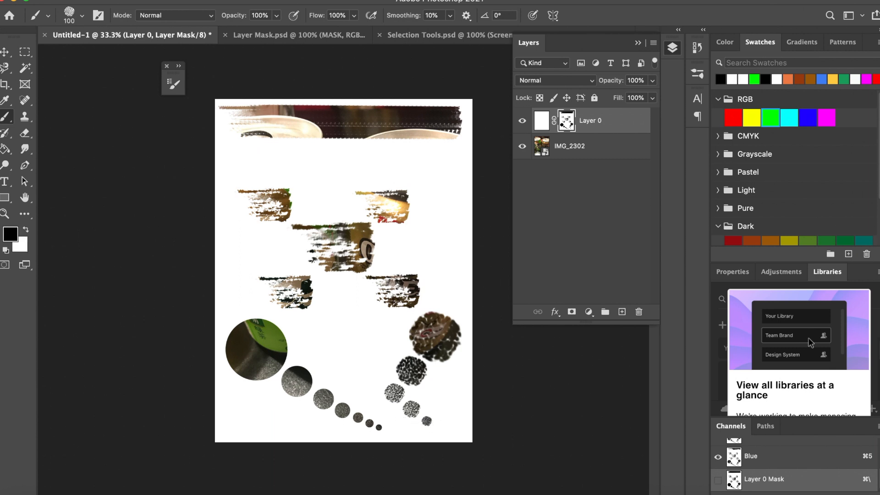
key(bracketleft)
click(438, 428)
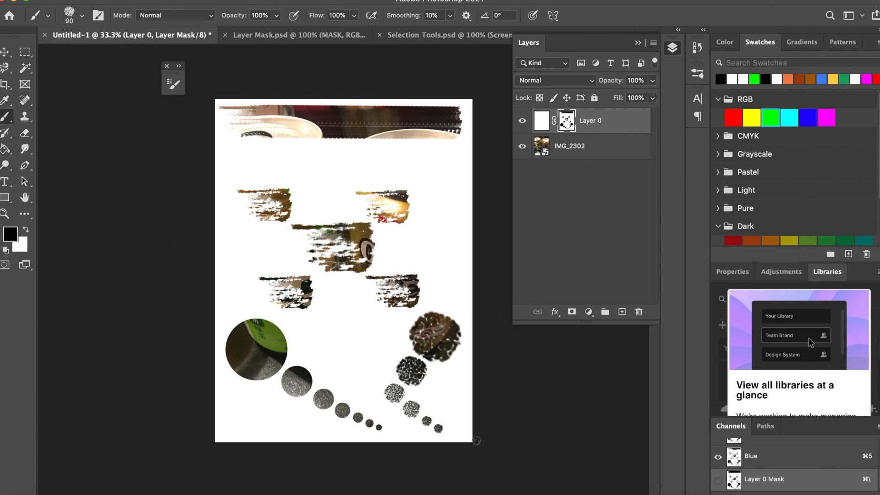
click(450, 436)
click(83, 17)
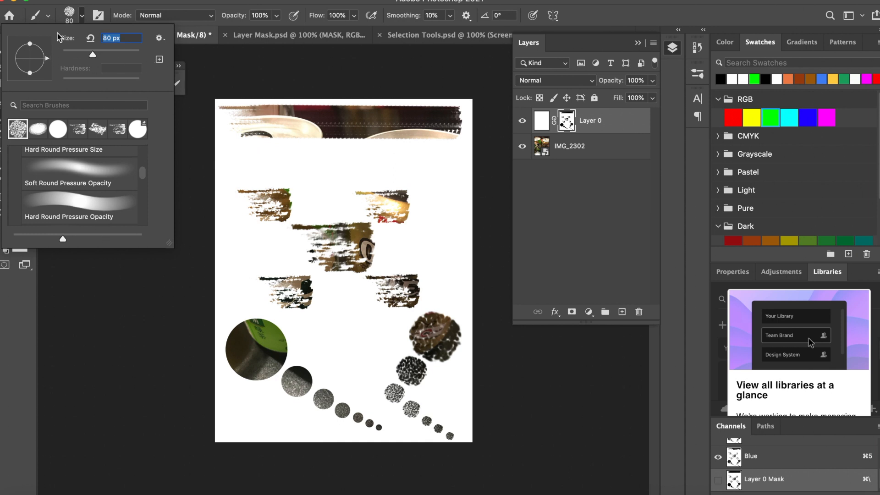
click(82, 17)
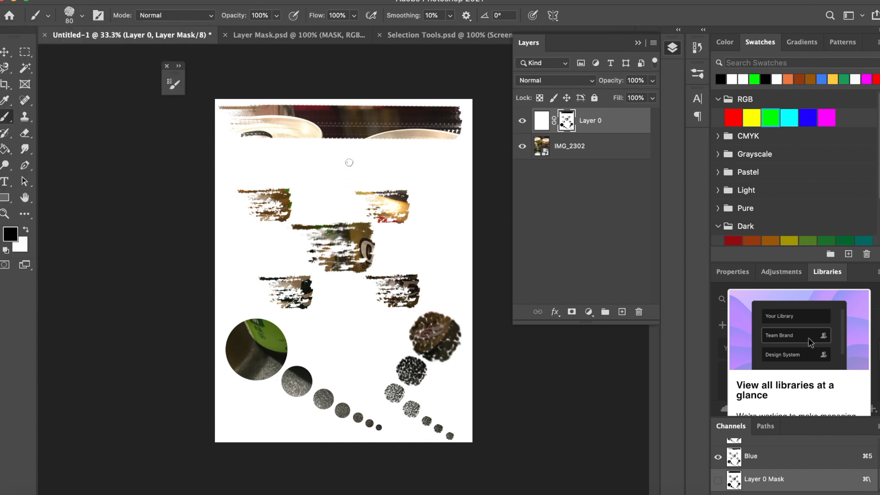